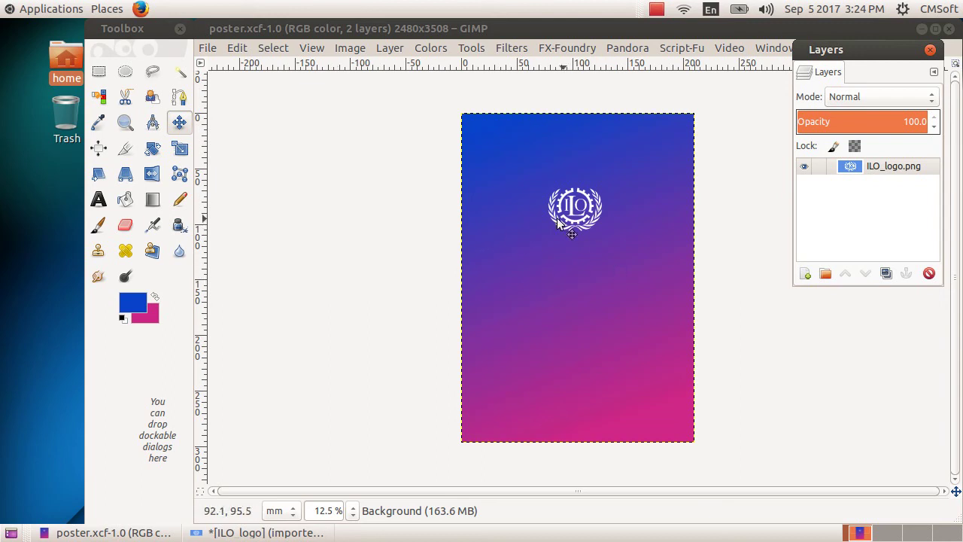
- Bring the poster.xcf window to the front in GIMP
click(453, 30)
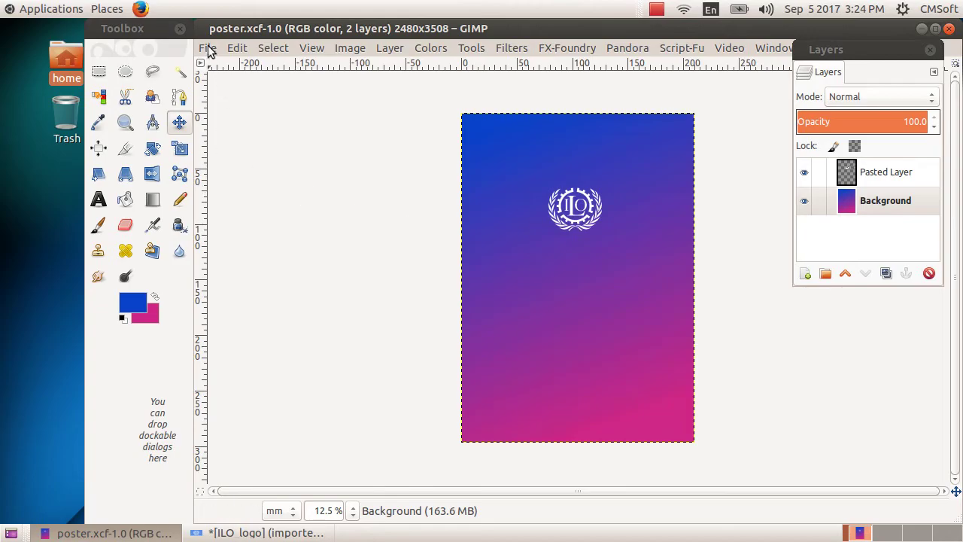
- Browse to School_Resources/Standard_9/images and open Image_1.png with GIMP Image Editor
double_click(64, 59)
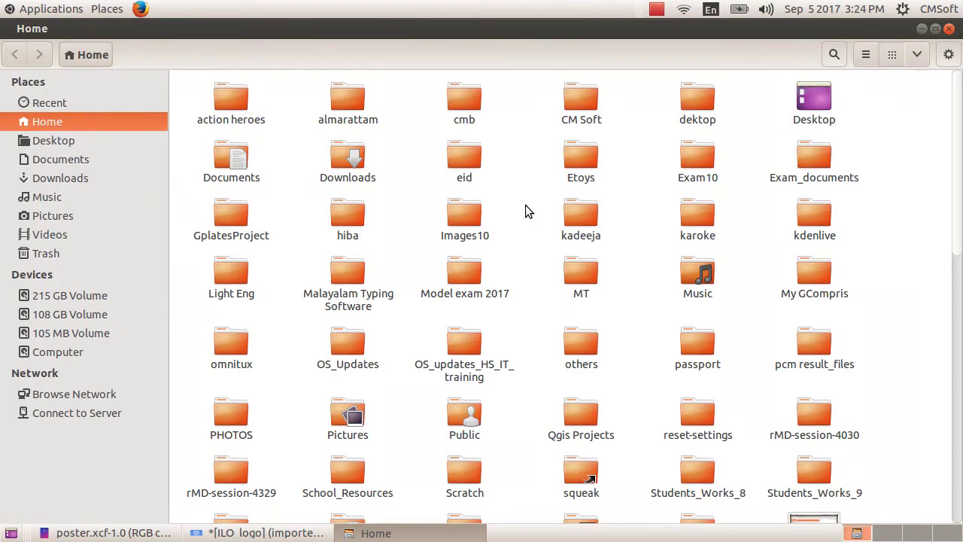
scroll(404, 383, down, 3)
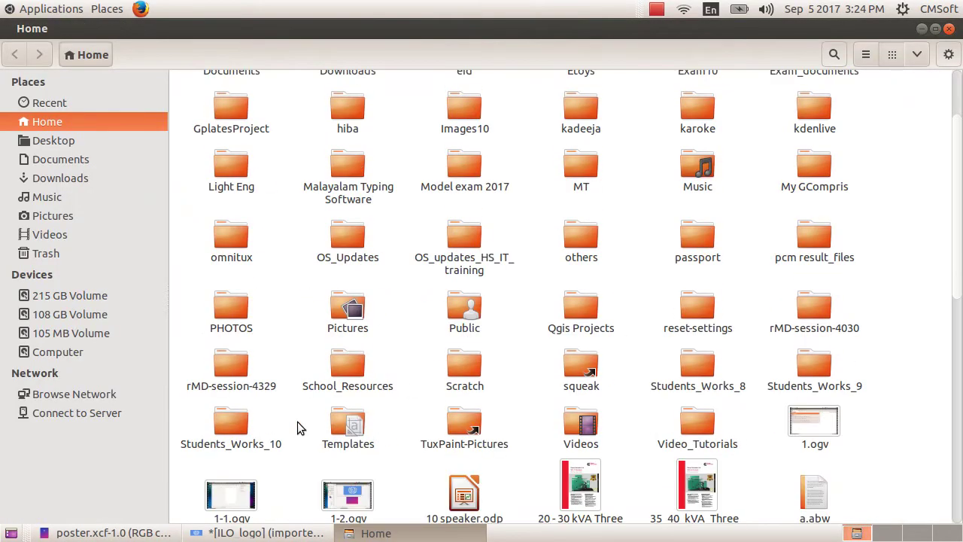
double_click(348, 368)
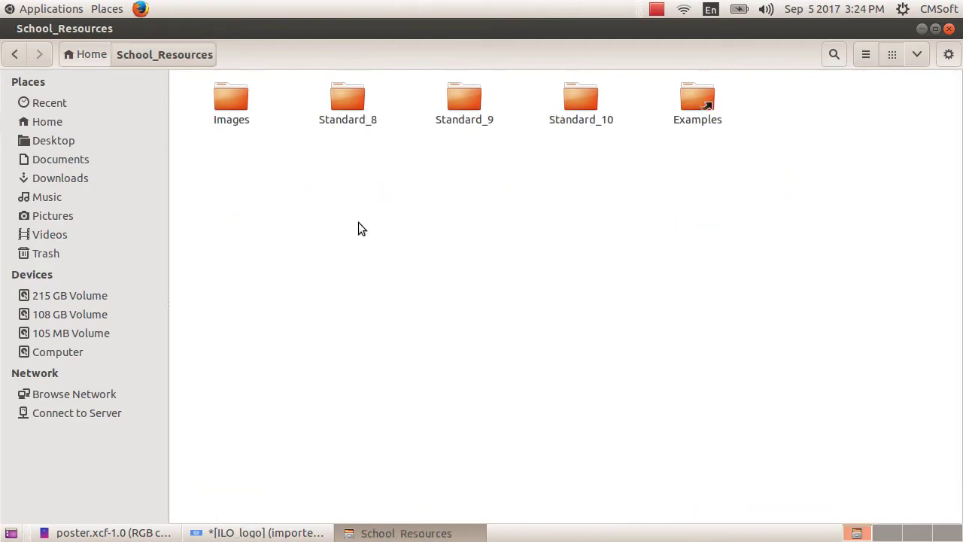
double_click(459, 116)
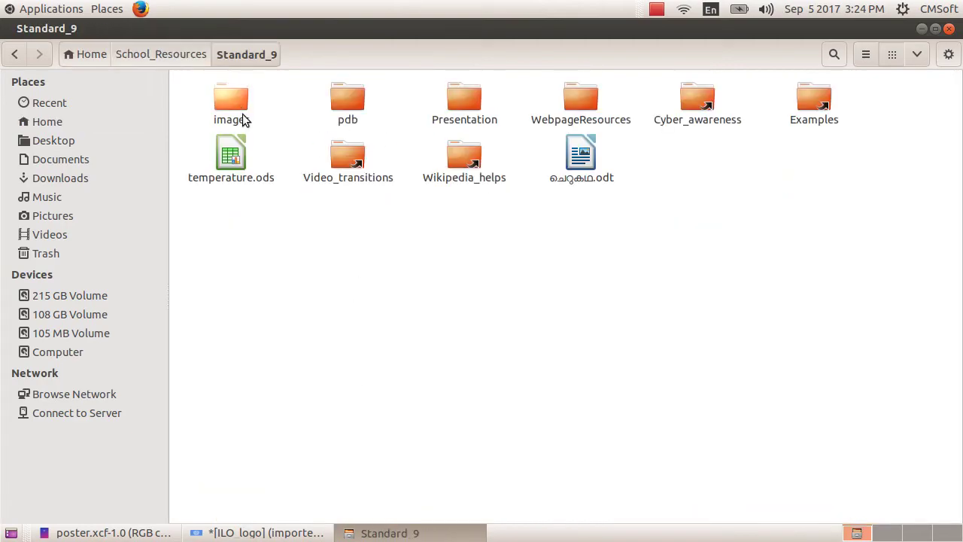
double_click(236, 104)
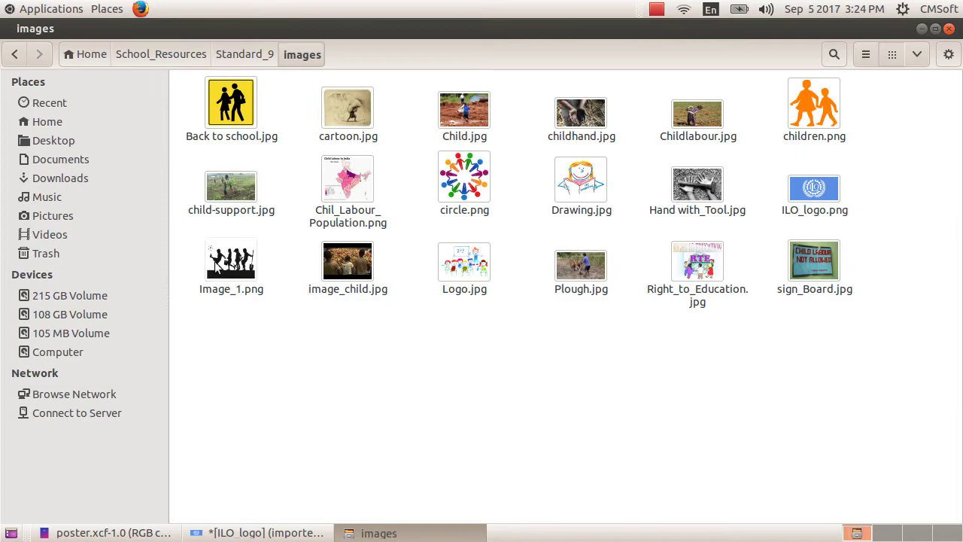
click(258, 294)
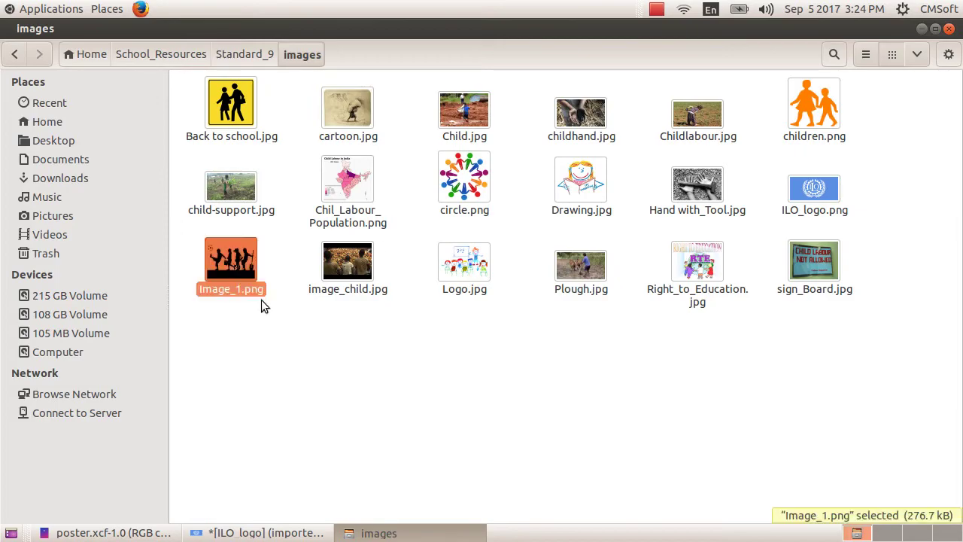
right_click(236, 260)
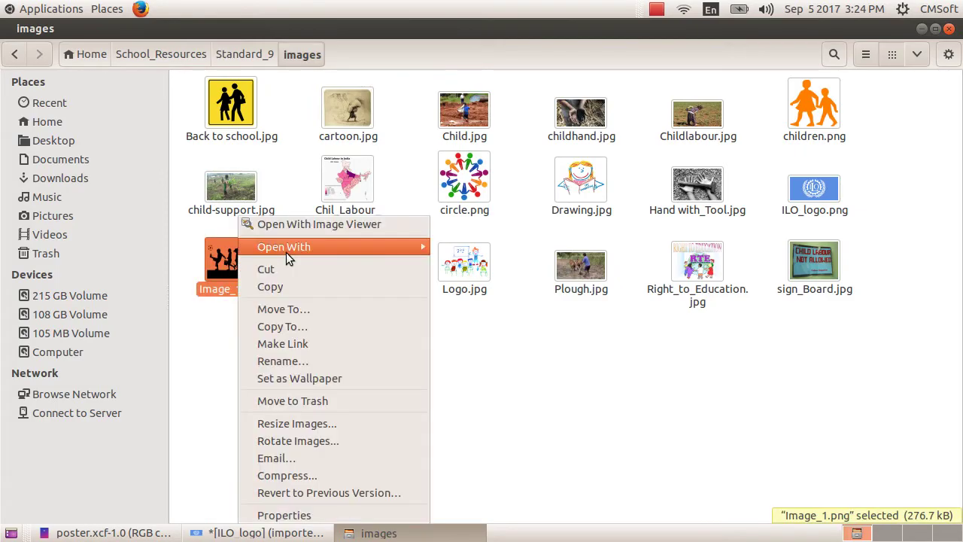
mouse_move(286, 249)
click(482, 265)
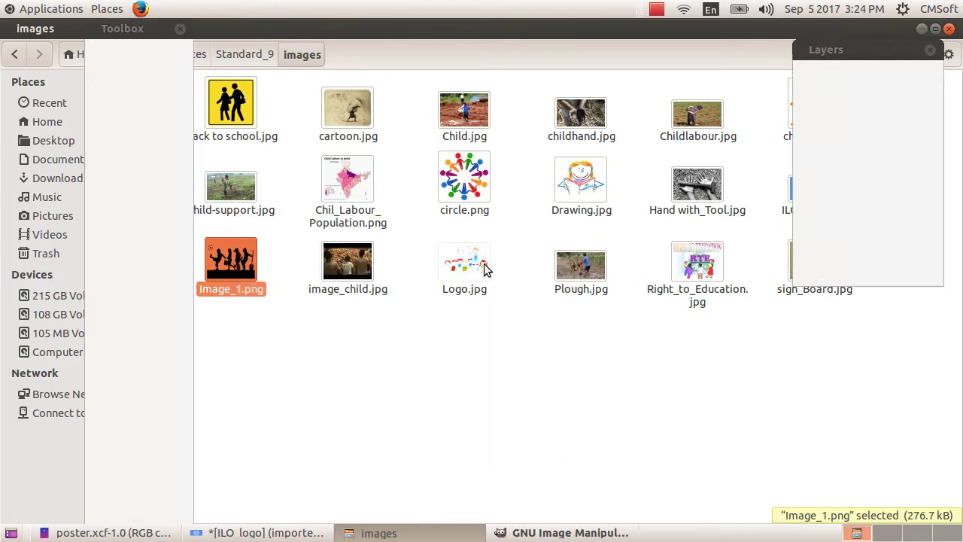
- Use Select by Color on Image_1 to select the black silhouettes and ground, adding the football
click(923, 29)
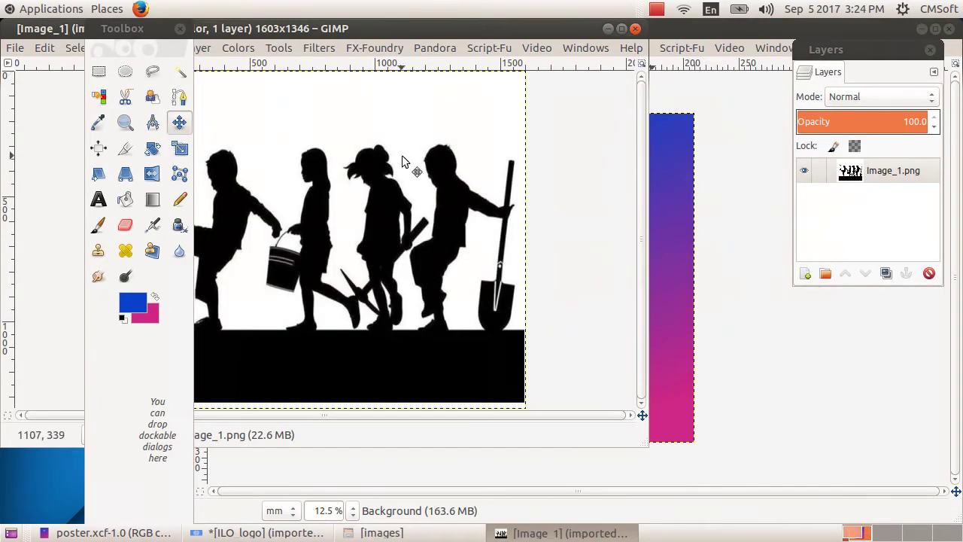
drag(394, 33, 533, 48)
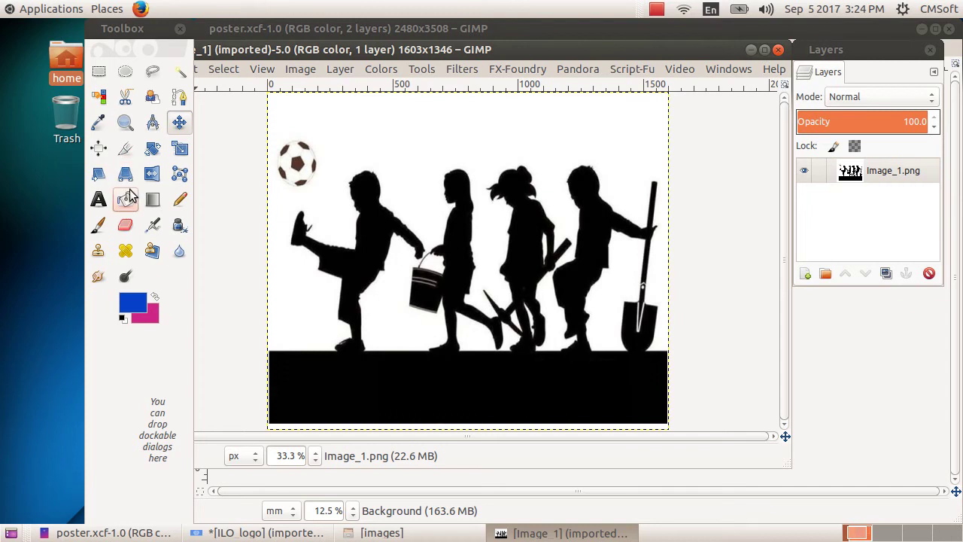
click(98, 99)
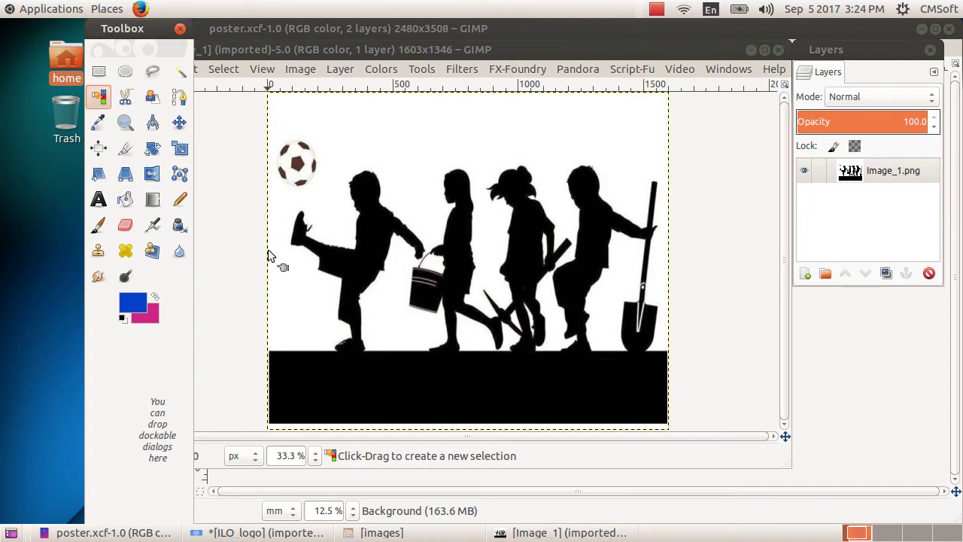
click(374, 241)
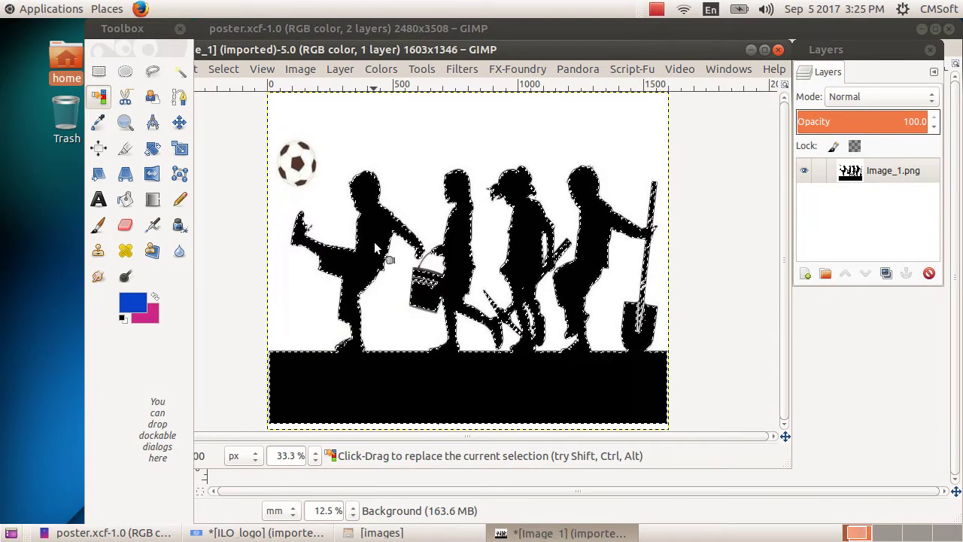
click(305, 178)
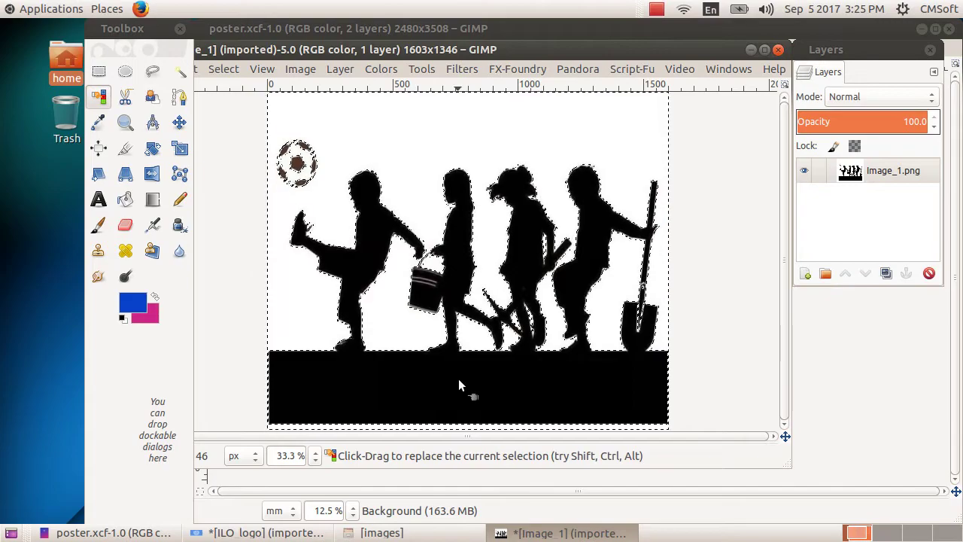
drag(255, 50, 290, 51)
- Copy the selected silhouettes from Image_1 and minimize its window to show the poster
click(223, 68)
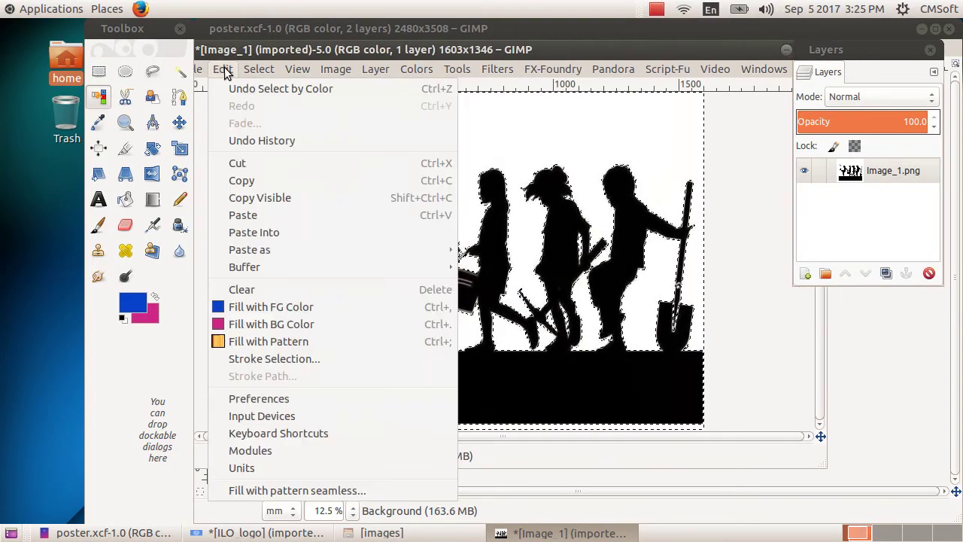
click(247, 180)
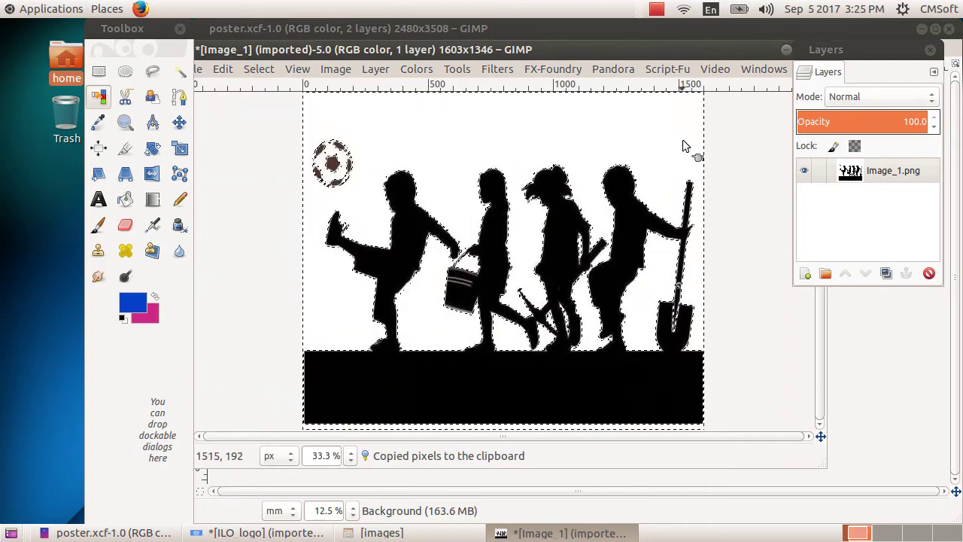
click(785, 50)
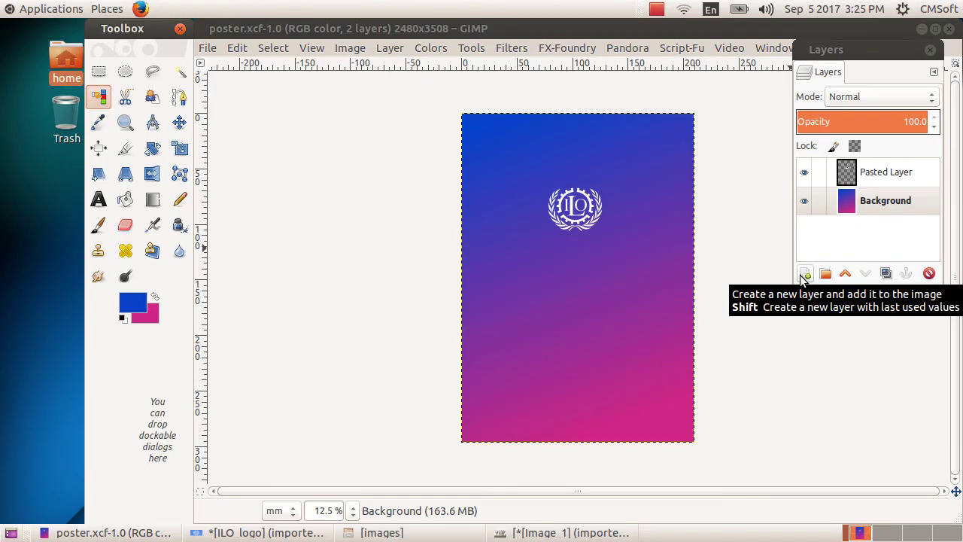
- Add a transparent 2480×3508 layer named Layer and make it the active layer
click(385, 48)
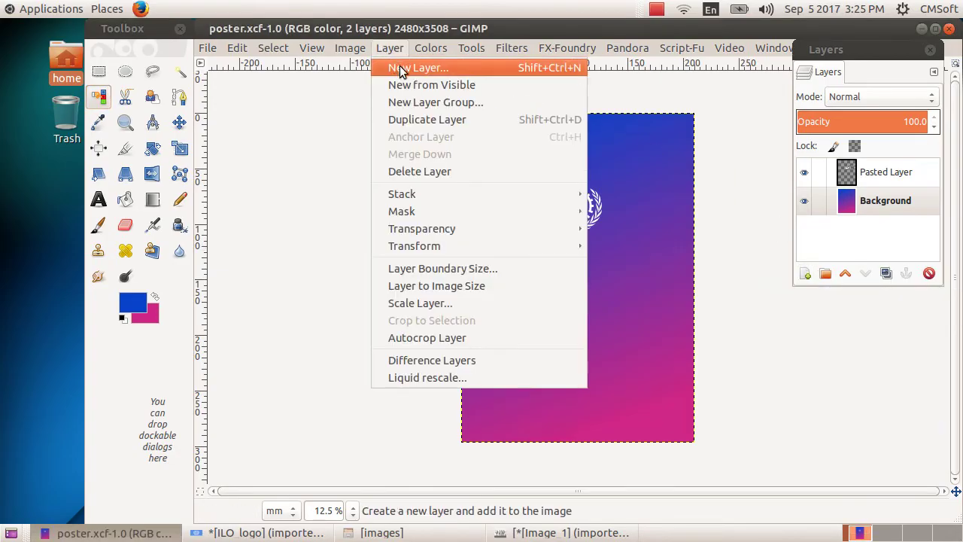
click(393, 67)
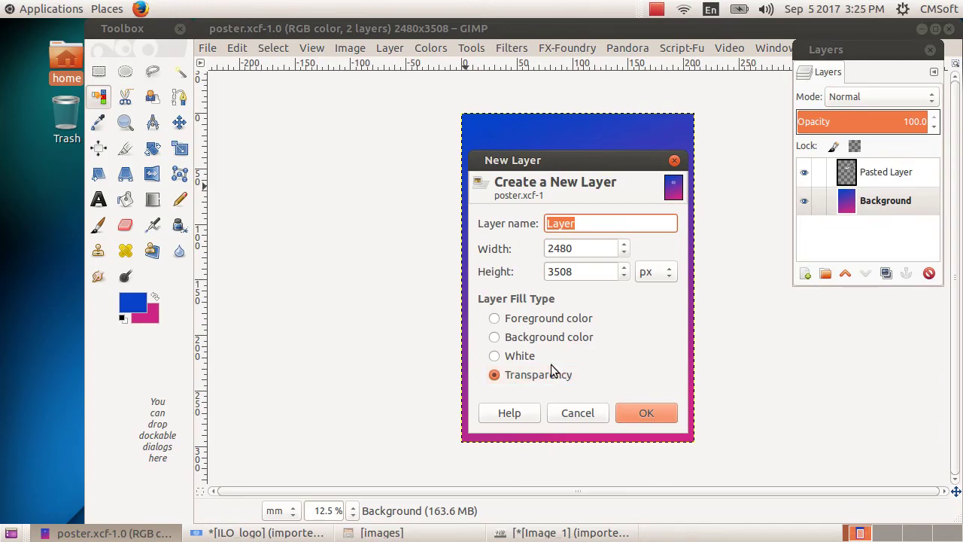
click(648, 407)
click(891, 199)
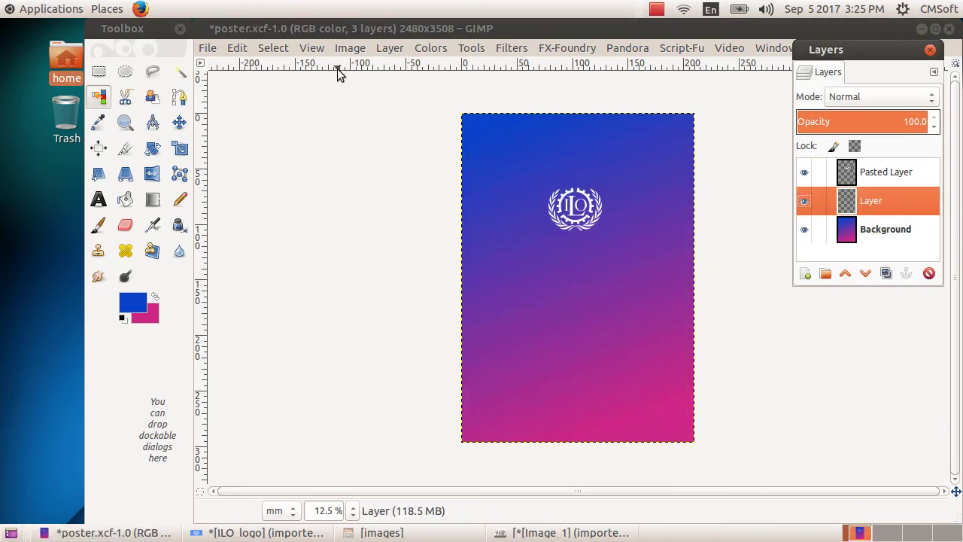
- Paste the white-boxed silhouettes at the poster's bottom and anchor them, then undo both actions
click(238, 48)
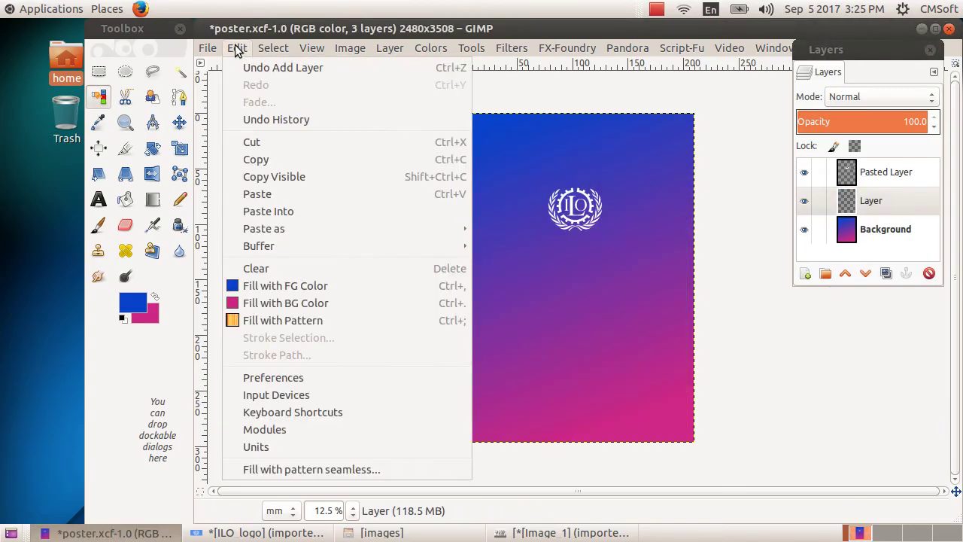
click(288, 194)
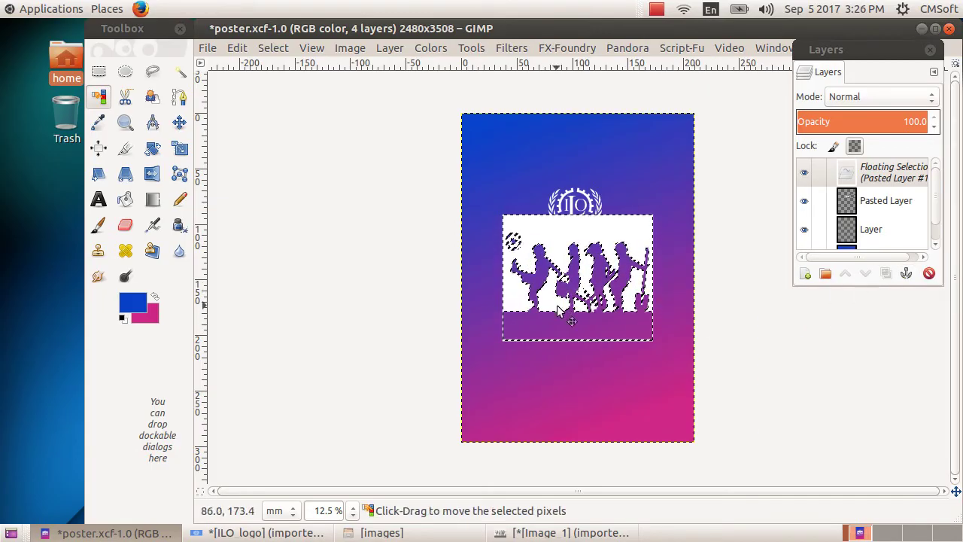
drag(579, 251, 584, 342)
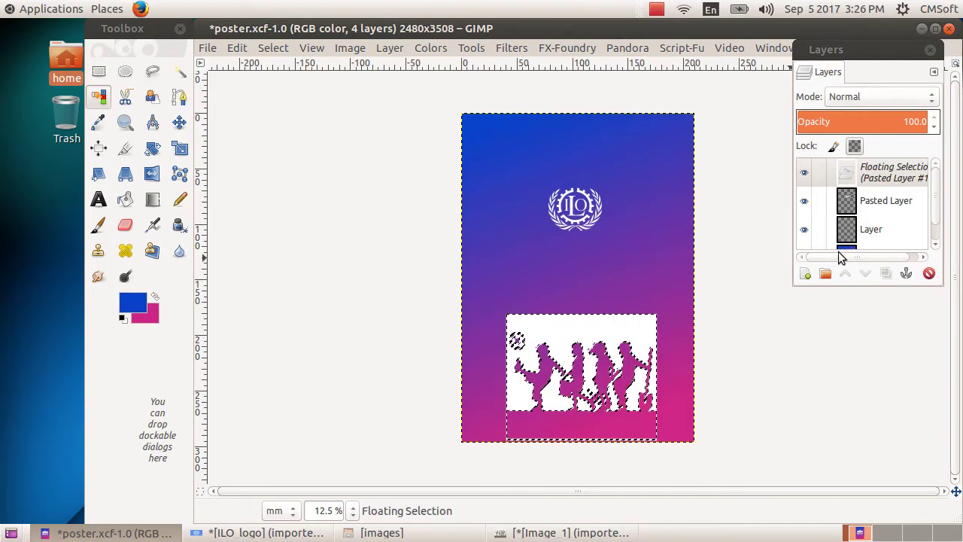
click(907, 274)
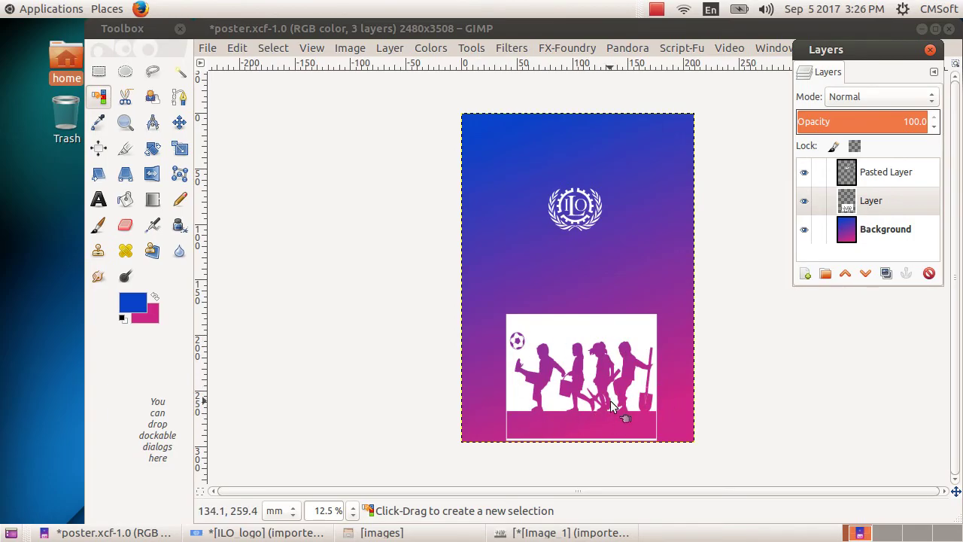
key(ctrl+v)
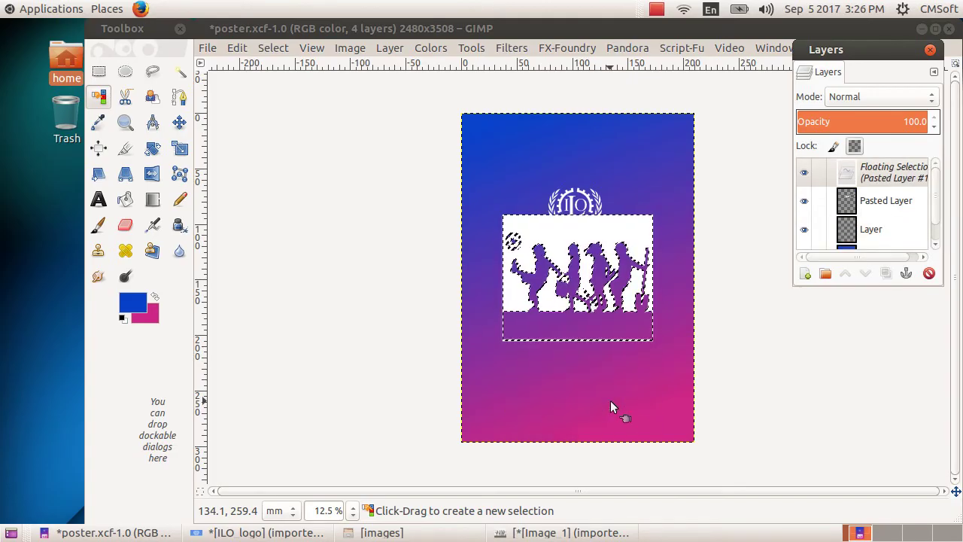
key(ctrl+z)
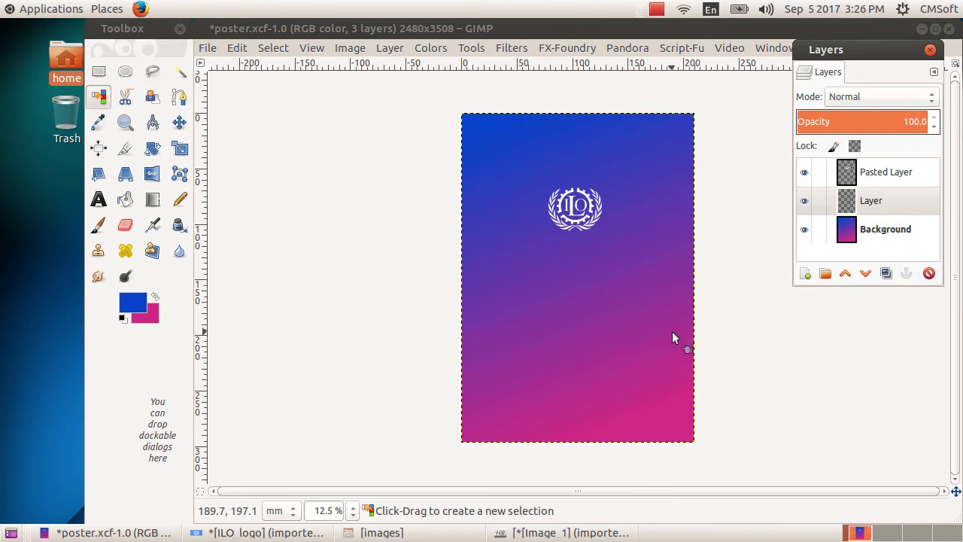
- Invert Image_1's selection to the black silhouettes, copy them, and minimize Image_1 to return to the poster
click(564, 532)
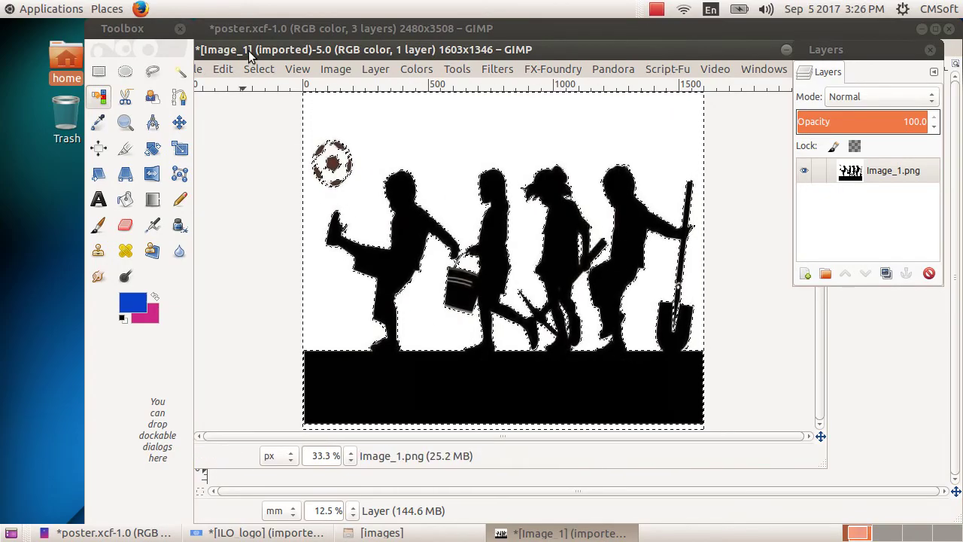
drag(250, 51, 283, 50)
click(292, 72)
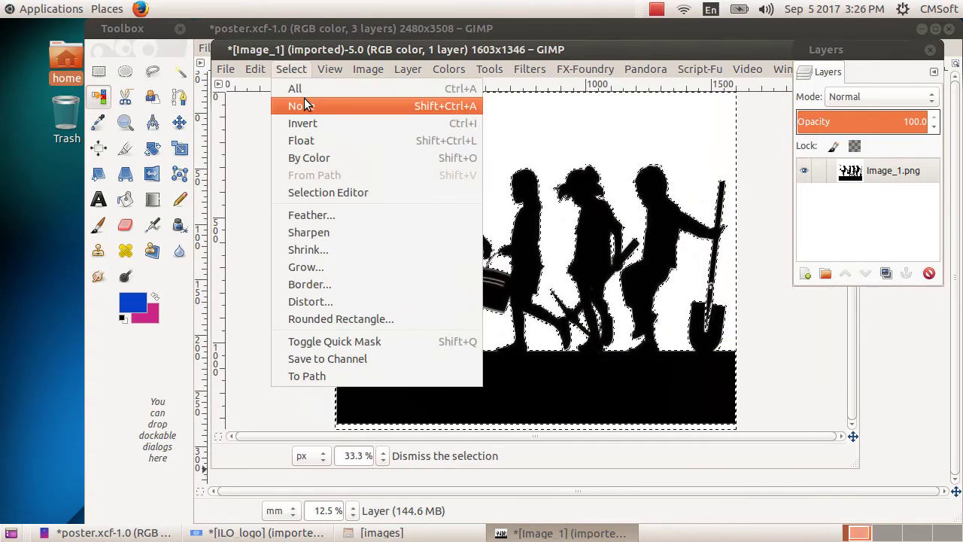
click(314, 122)
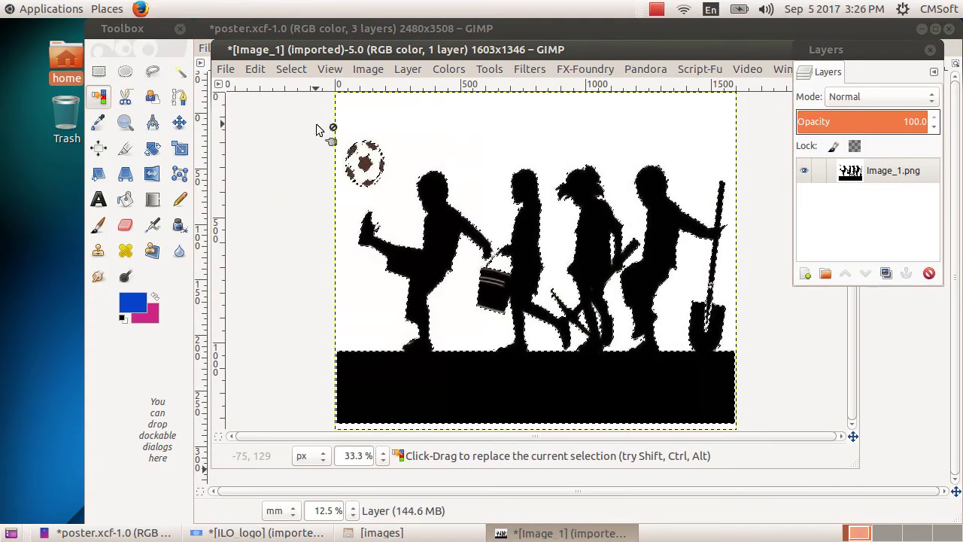
click(260, 73)
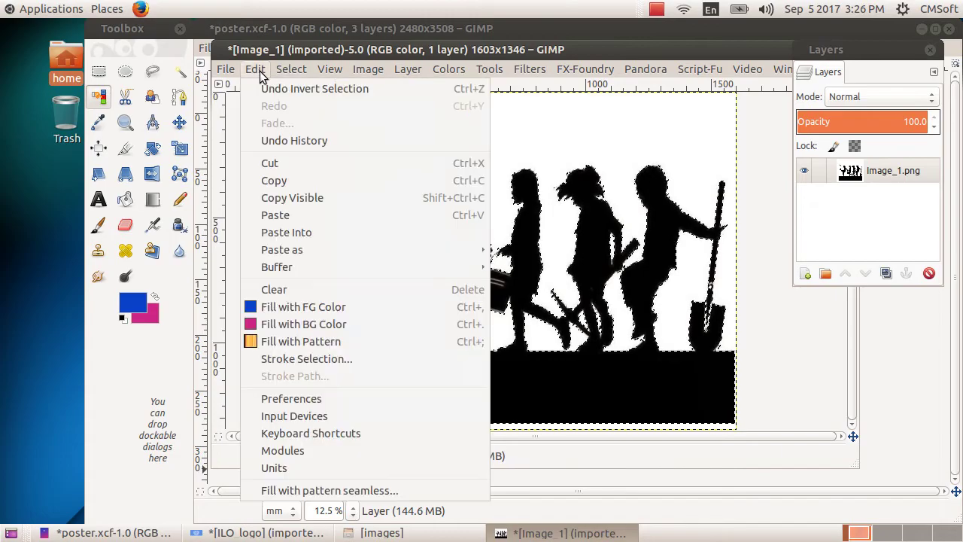
click(301, 181)
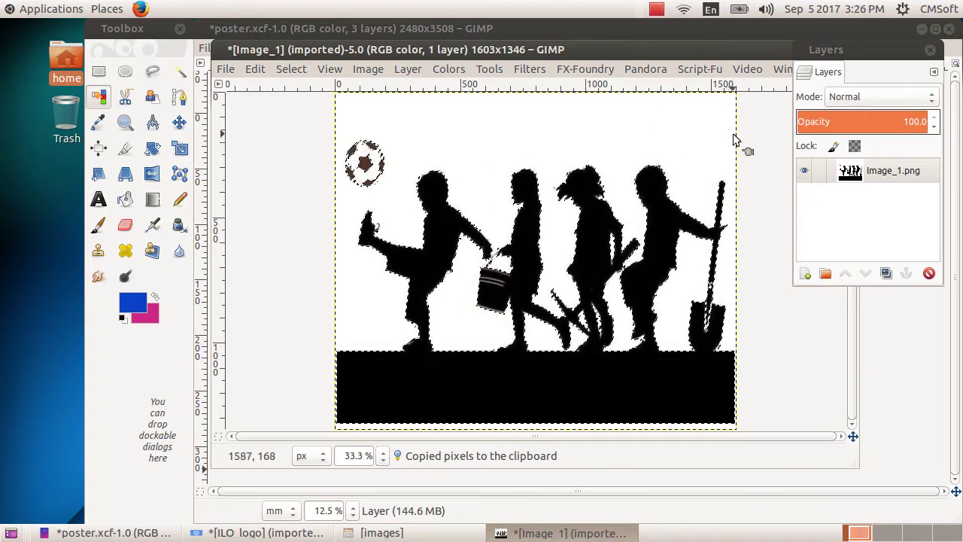
drag(751, 54, 701, 57)
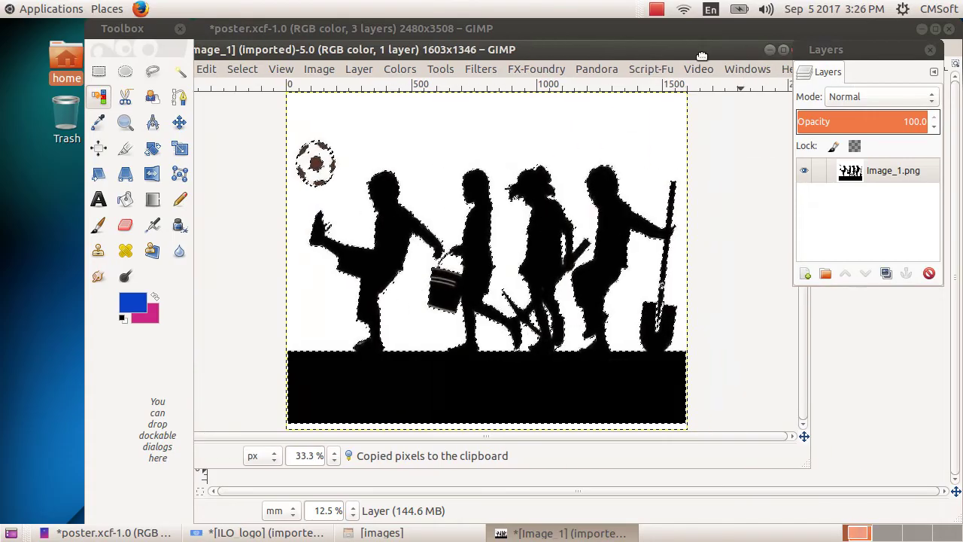
click(769, 52)
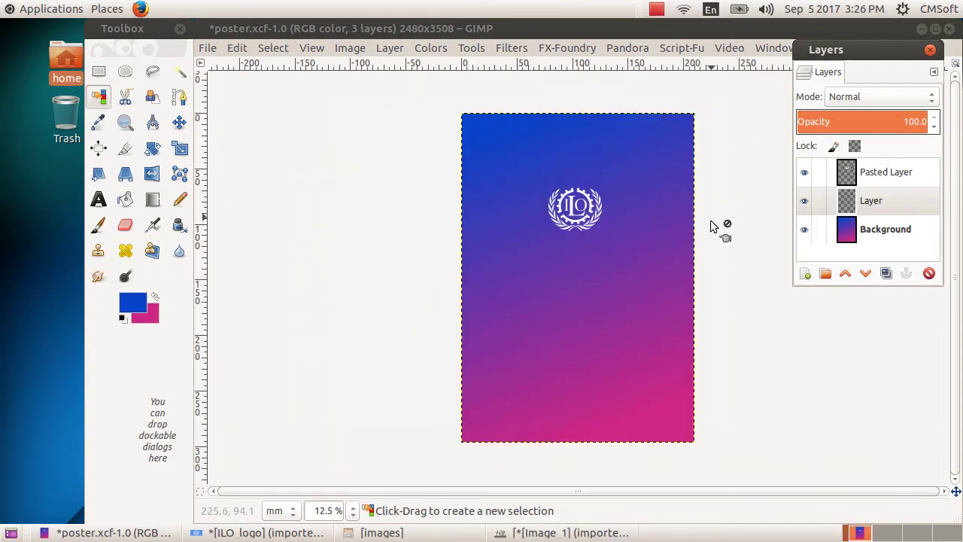
- With Layer active, paste the copied black silhouettes as a floating selection
click(873, 203)
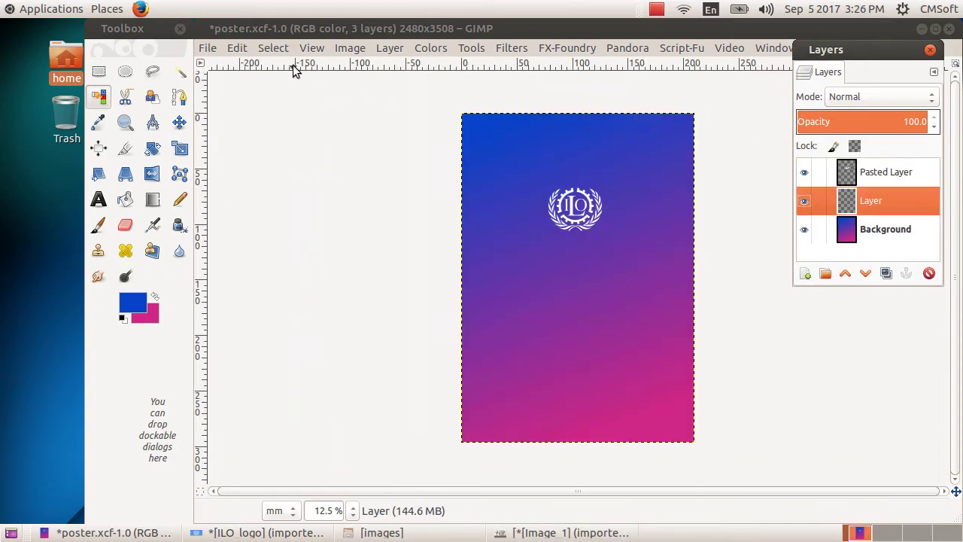
click(254, 48)
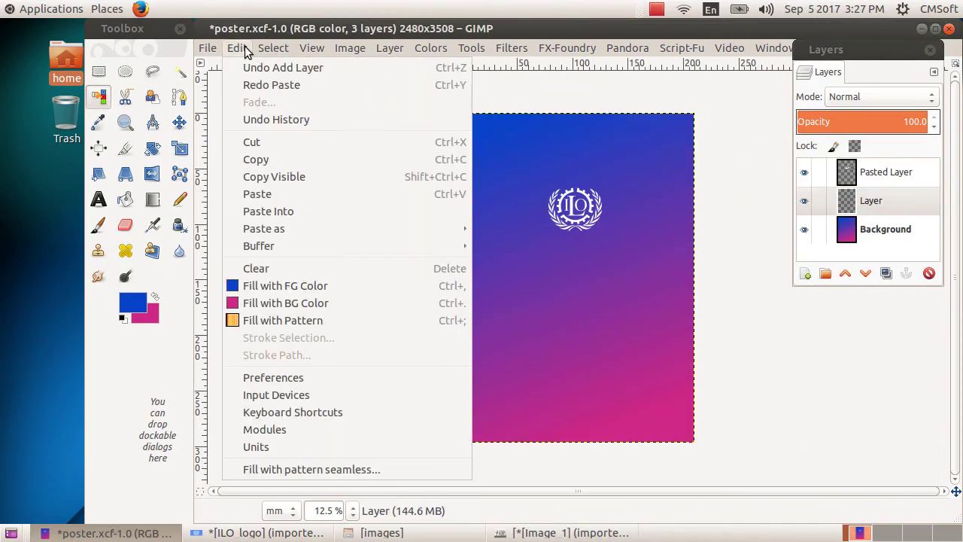
click(289, 189)
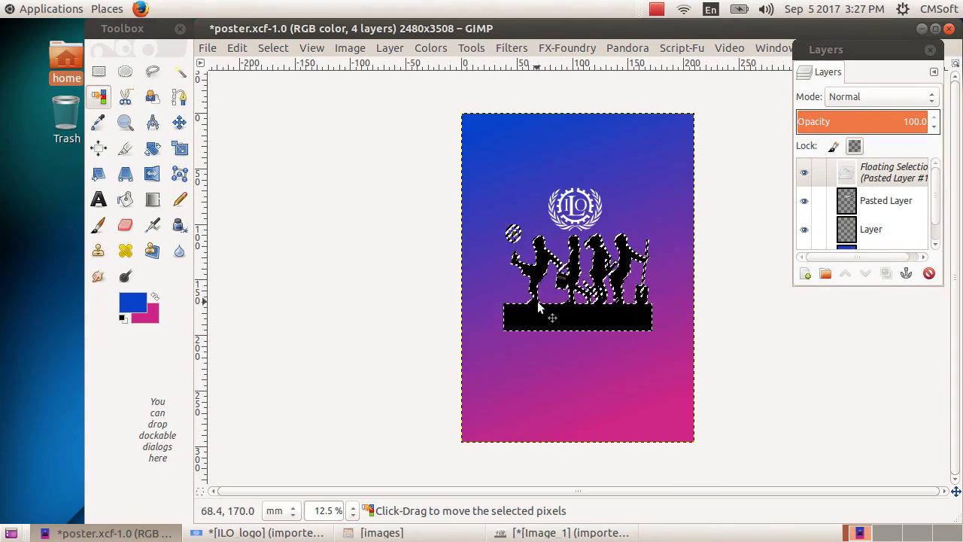
- Scale the pasted silhouettes wider and shorter to sit along the poster's bottom edge
click(180, 149)
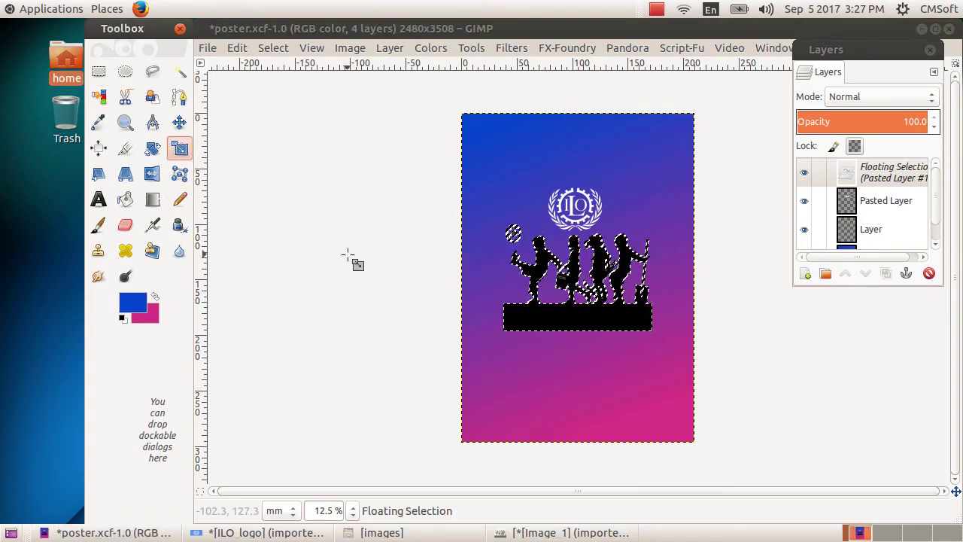
click(585, 282)
drag(499, 335, 465, 444)
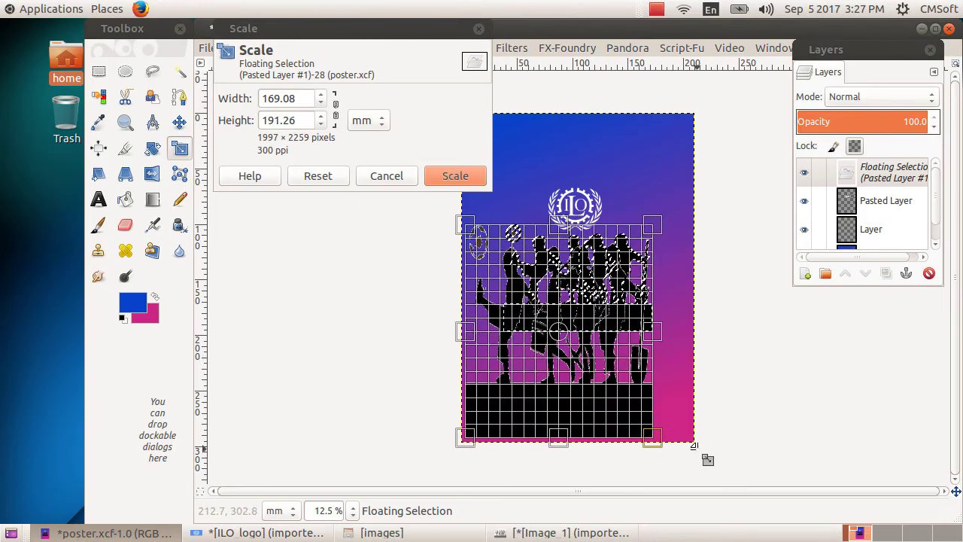
drag(653, 440, 694, 444)
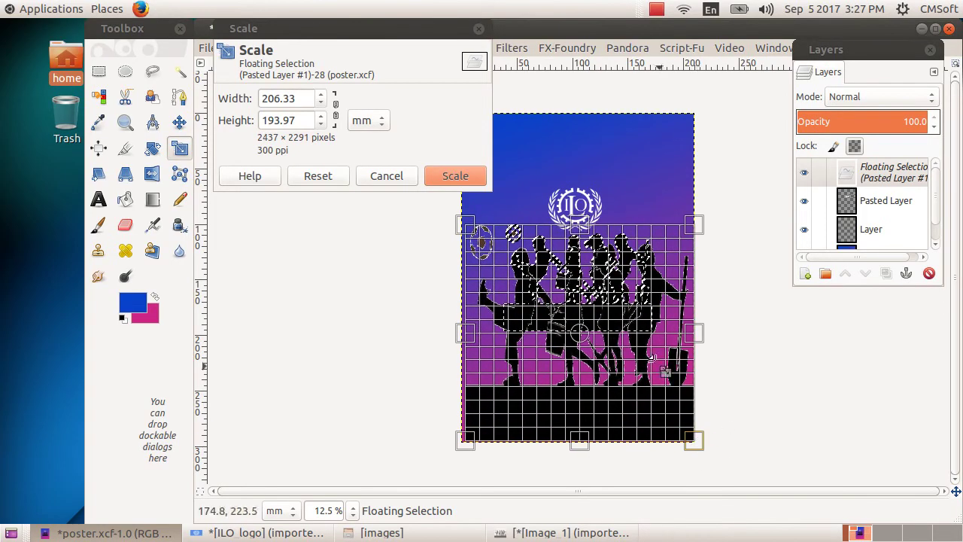
drag(590, 236, 577, 339)
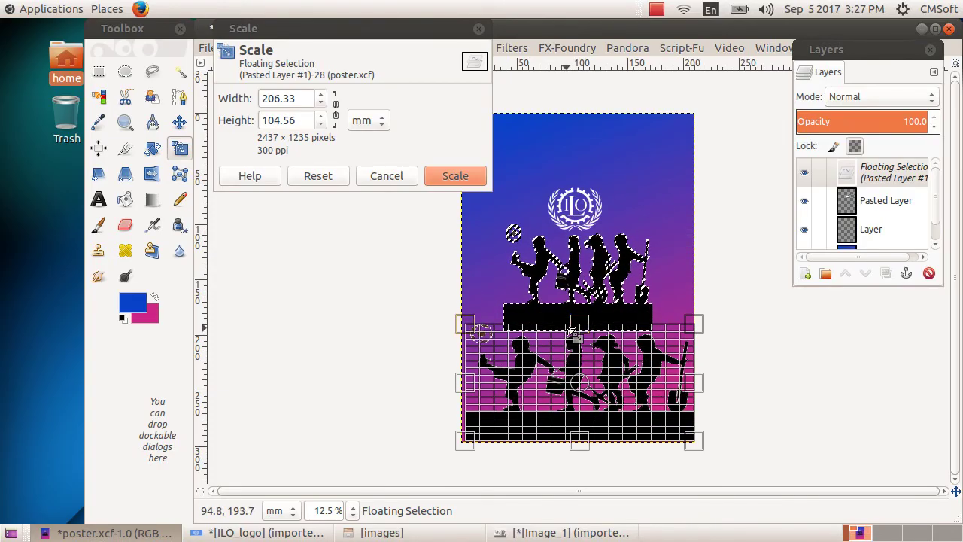
click(467, 182)
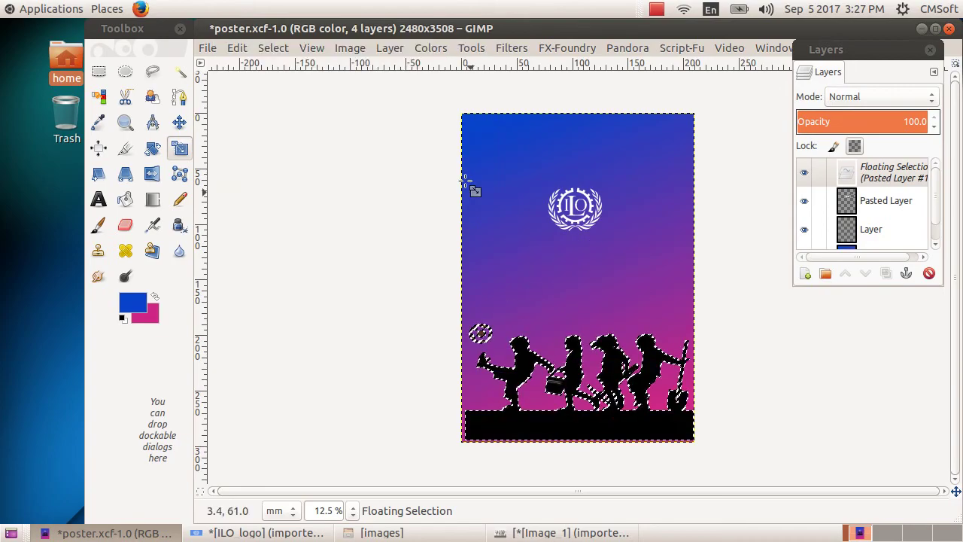
- Rescale the silhouettes slightly to reach the left edge, ending at 2470×1235 pixels
click(512, 417)
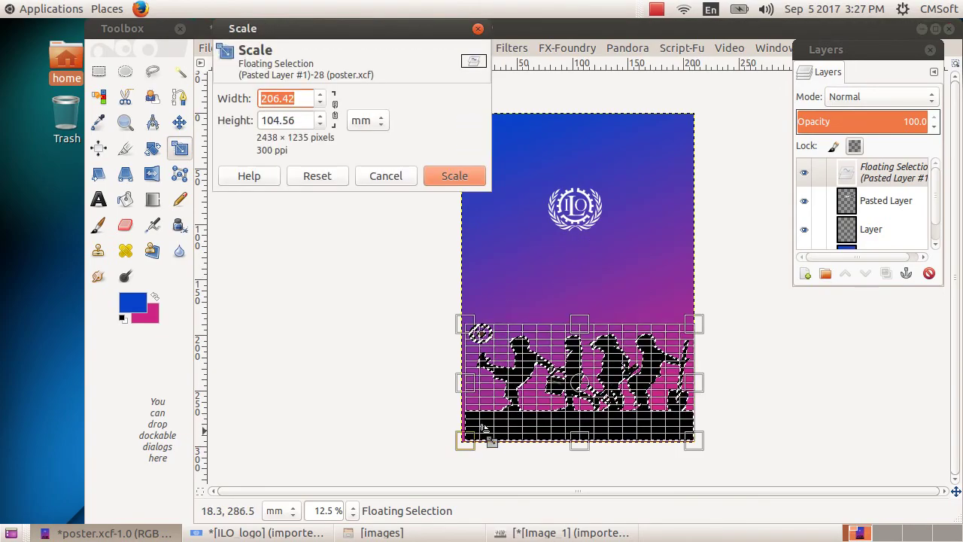
click(462, 389)
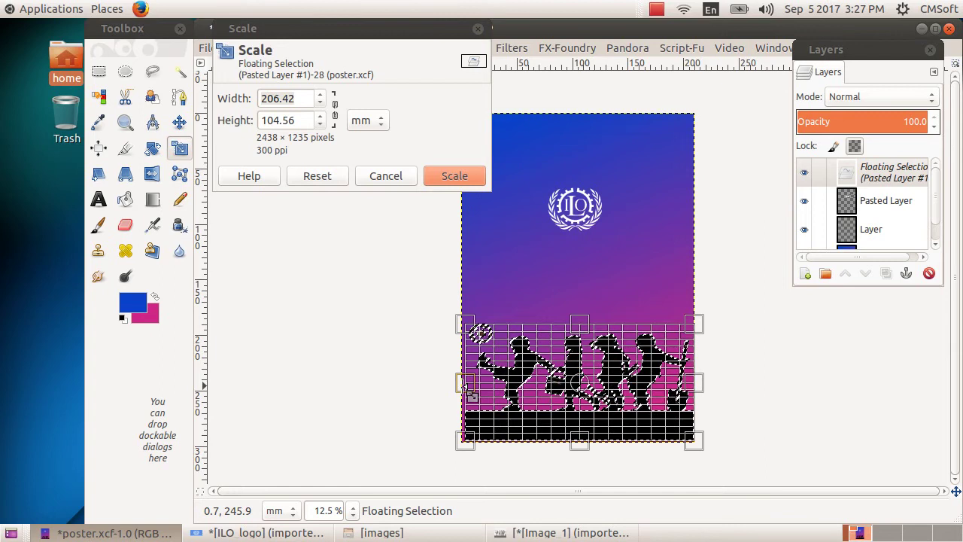
drag(463, 385, 463, 384)
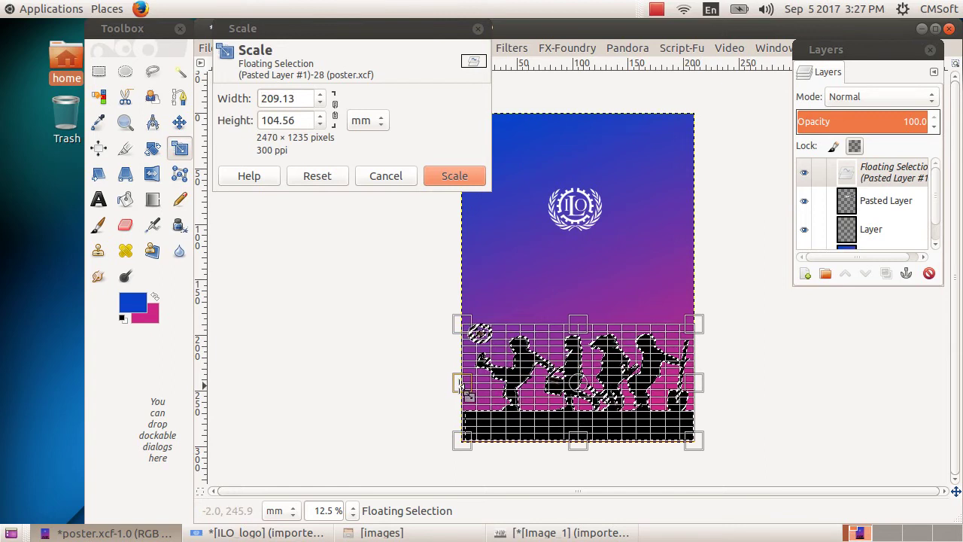
click(463, 176)
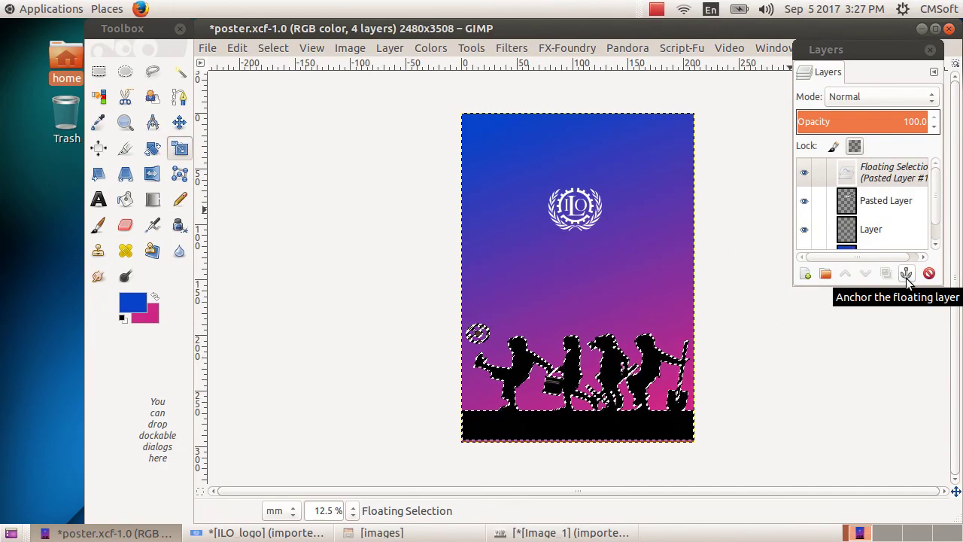
- Anchor the floating silhouettes onto Layer and save poster.xcf
click(907, 274)
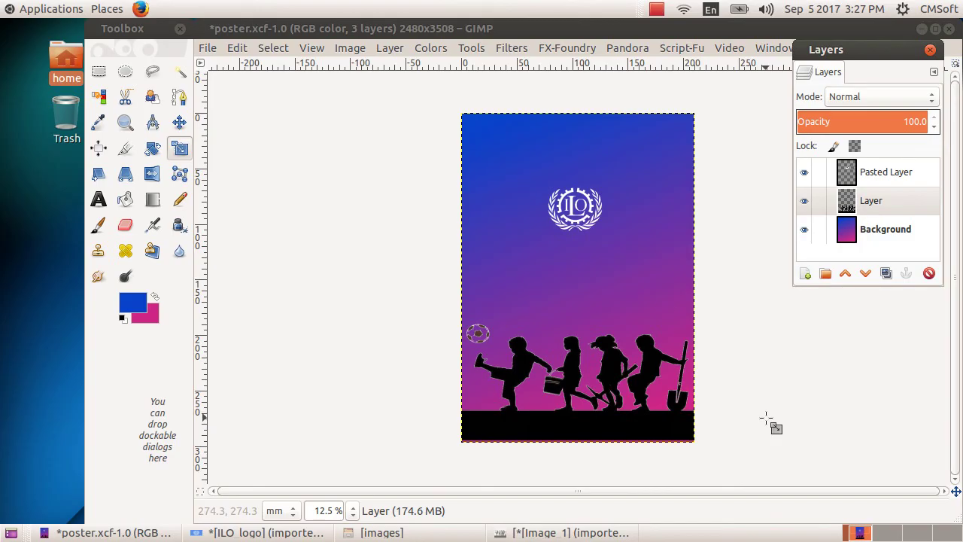
click(212, 50)
click(242, 183)
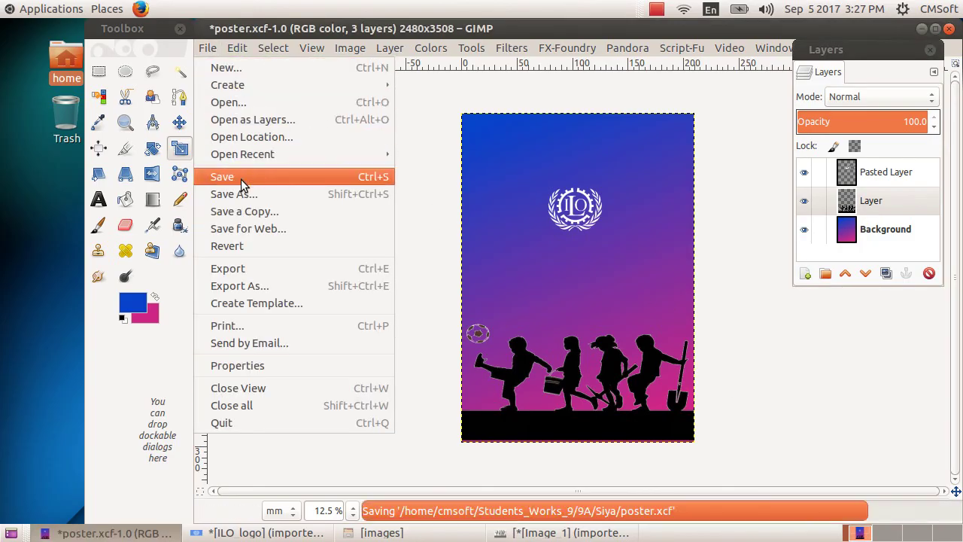